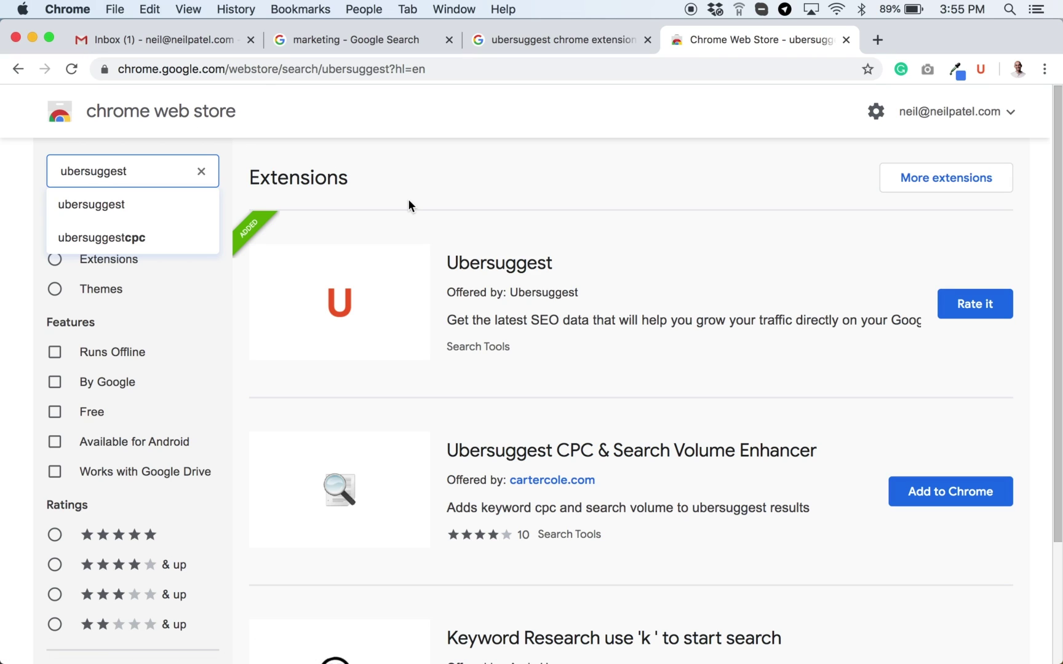
Open the Ubersuggest extension's Chrome Web Store detail page from the search results.
left_click(423, 172)
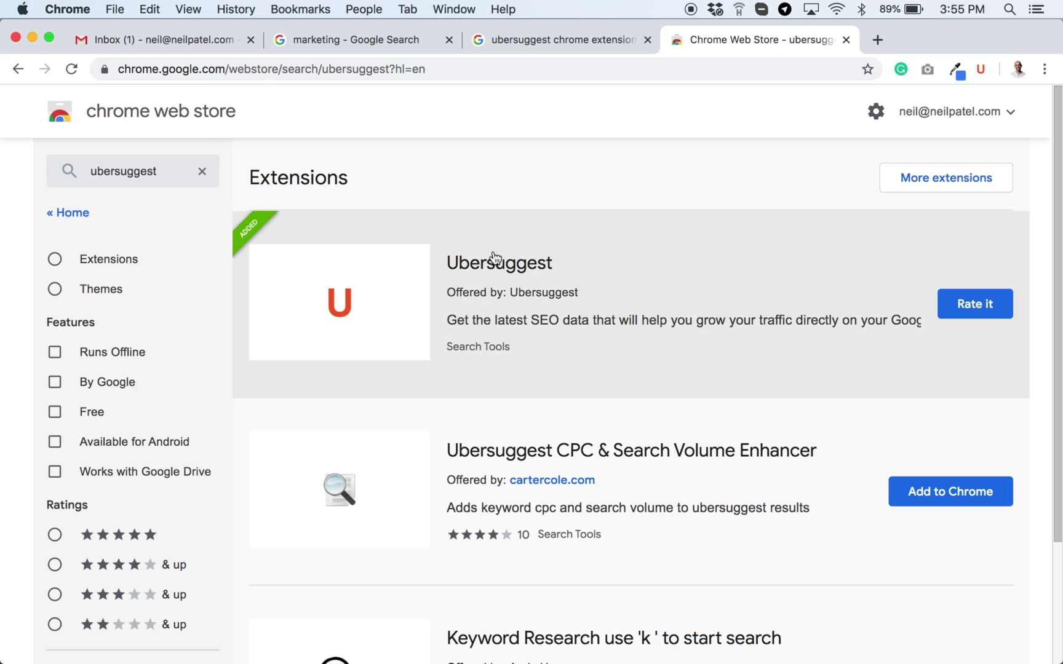
left_click(497, 263)
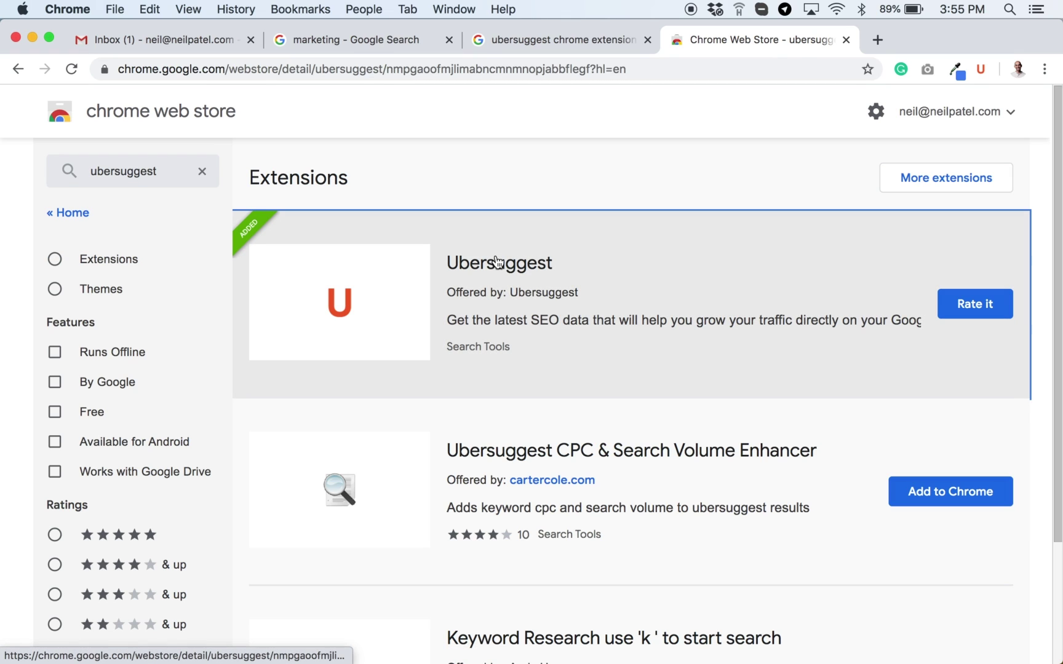
scroll(609, 277, "down", 5)
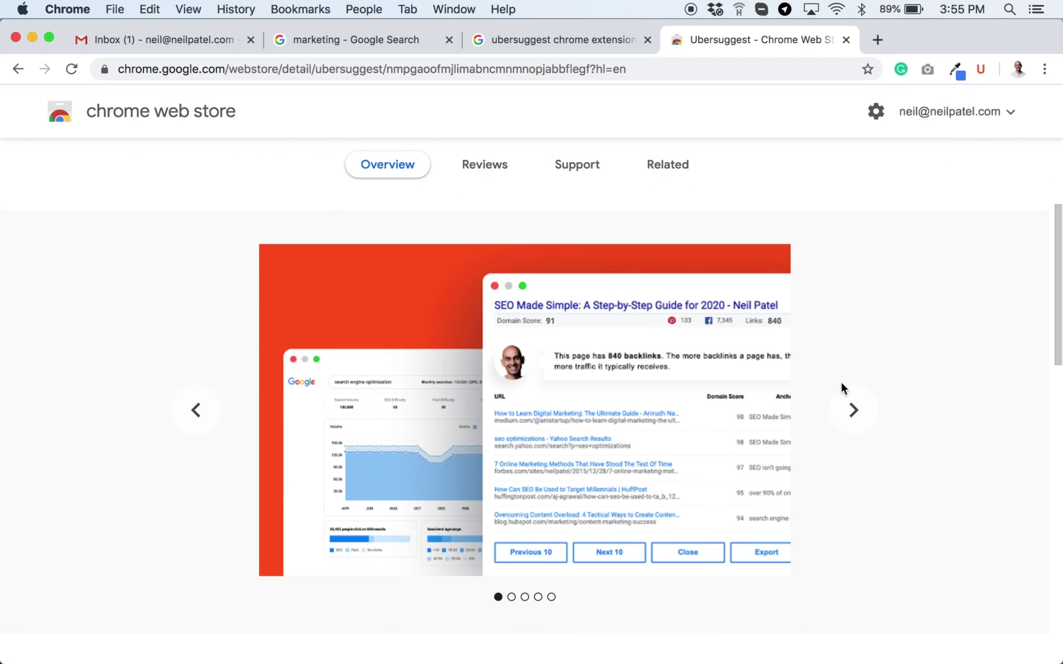
Browse three of the extension's promotional screenshots, then return to the top of the listing.
left_click(852, 412)
left_click(852, 412)
left_click(852, 413)
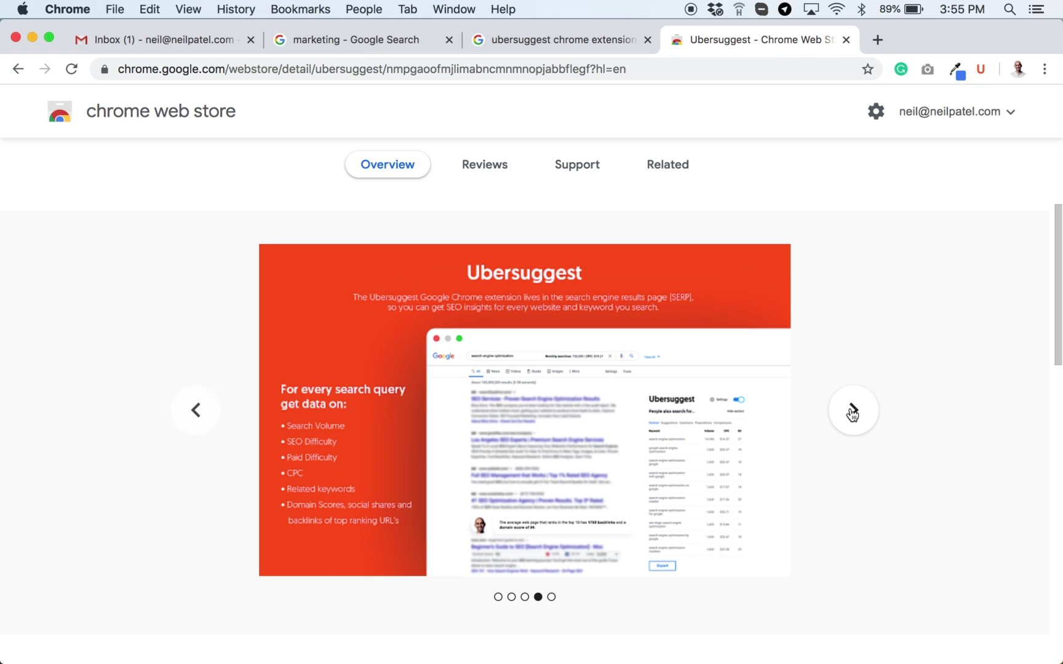
scroll(851, 413, "up", 5)
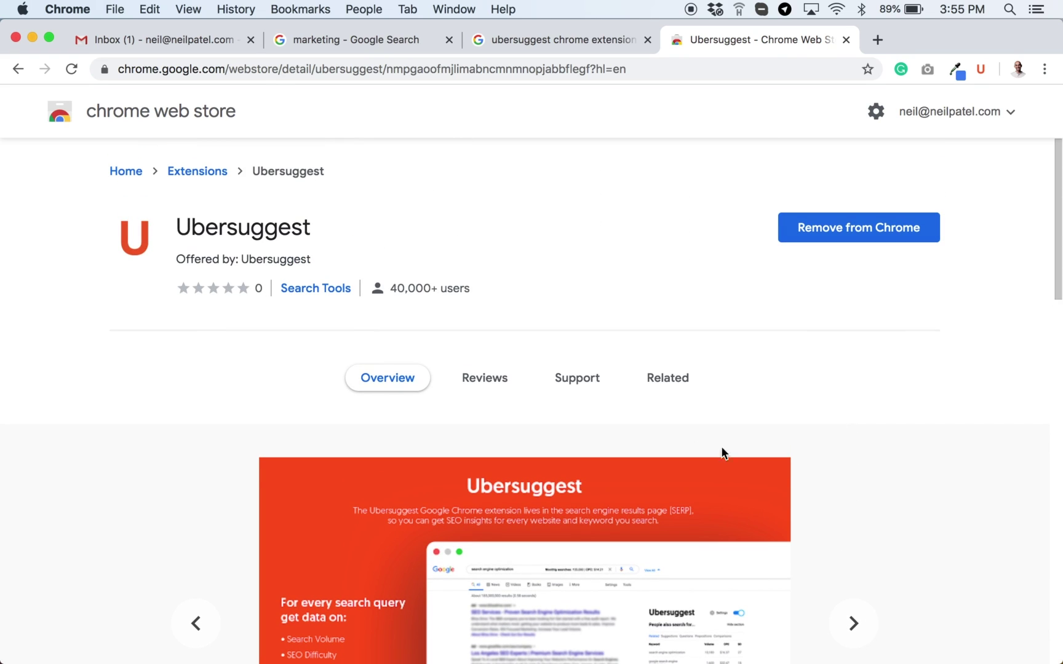
left_click(449, 61)
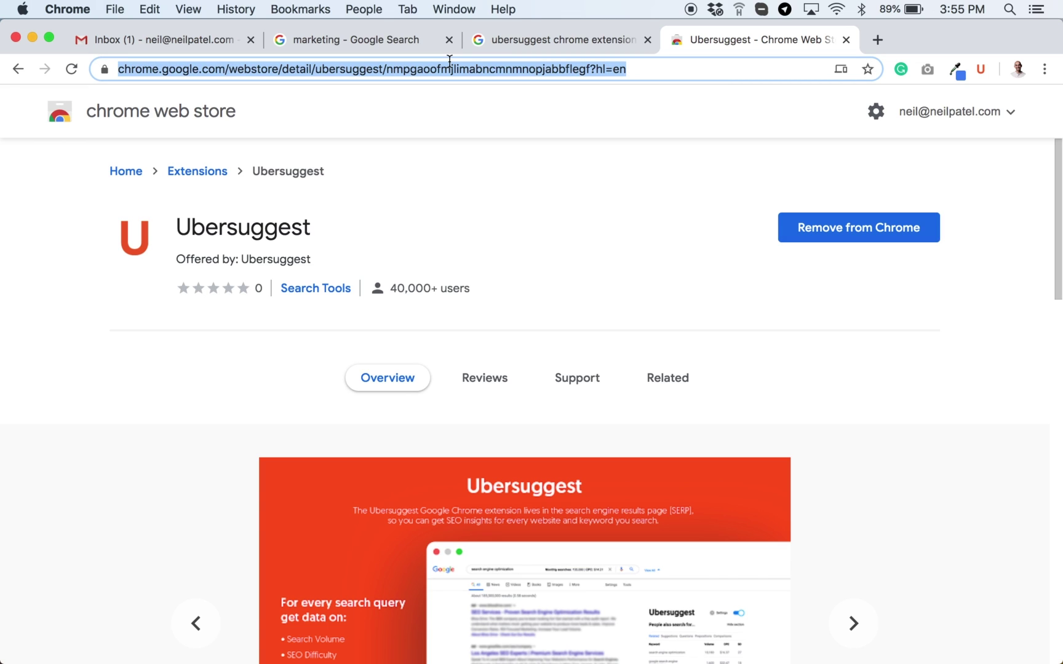
Search Google for 'stocks' to show Ubersuggest's 550,000 monthly searches and $3.17 CPC.
type("stock")
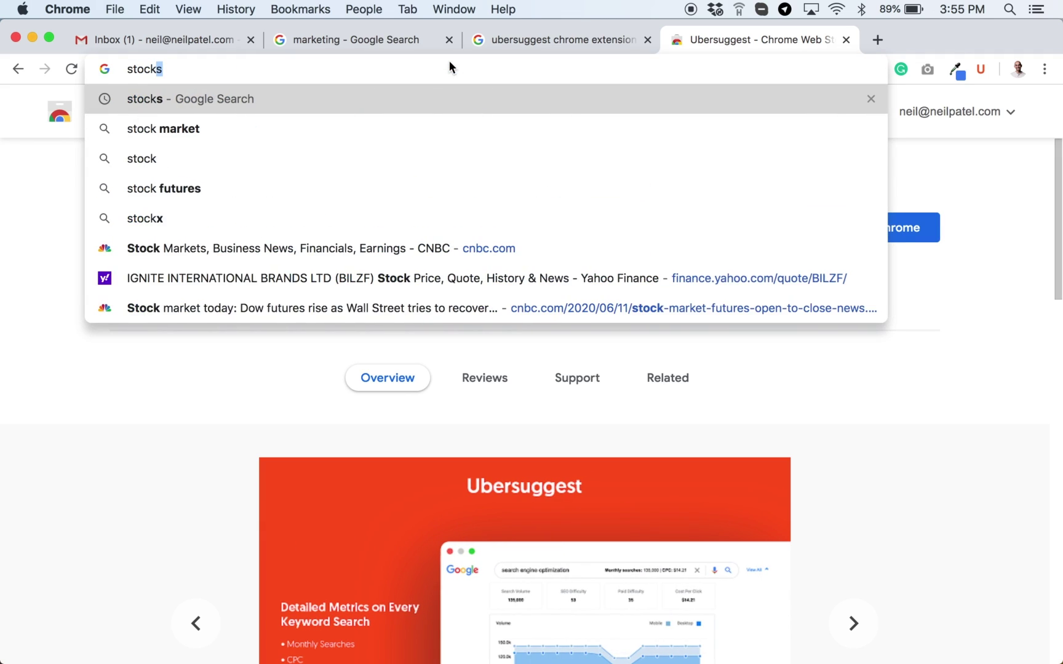
type("s")
key("Return")
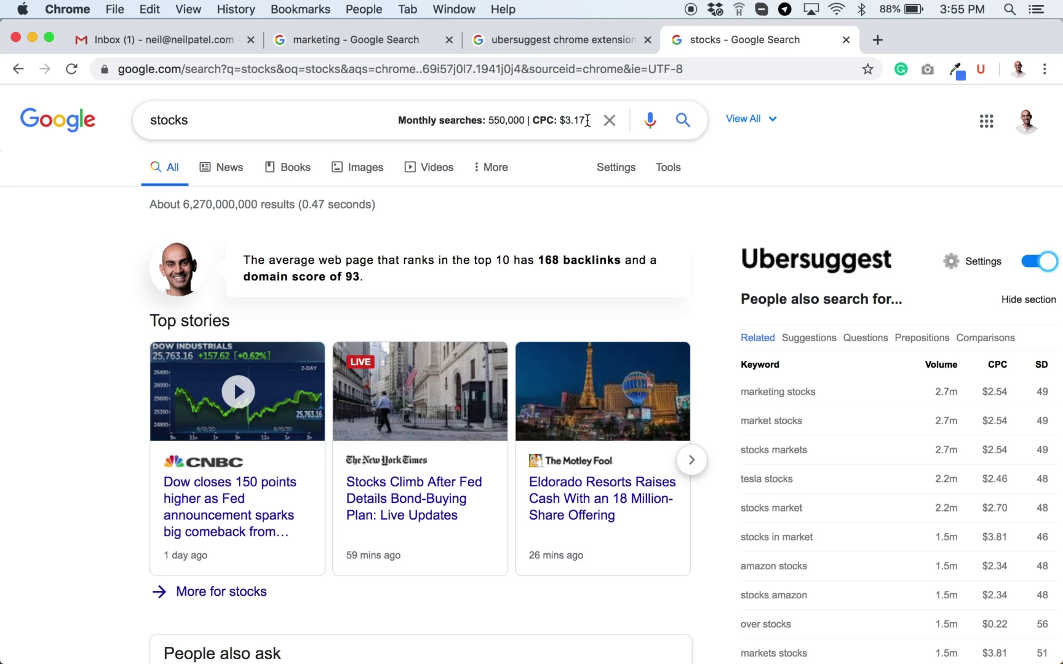
Expand the full 'stocks' metrics and read the volume chart and SEO/Paid/No clicks values.
left_click(744, 120)
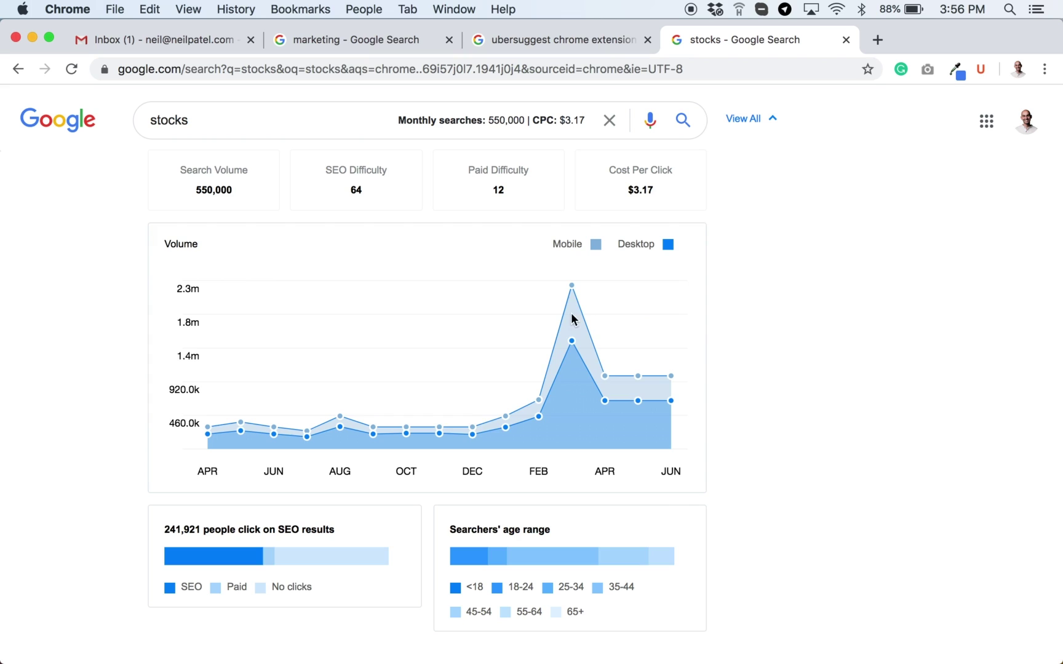
mouse_move(572, 291)
mouse_move(221, 553)
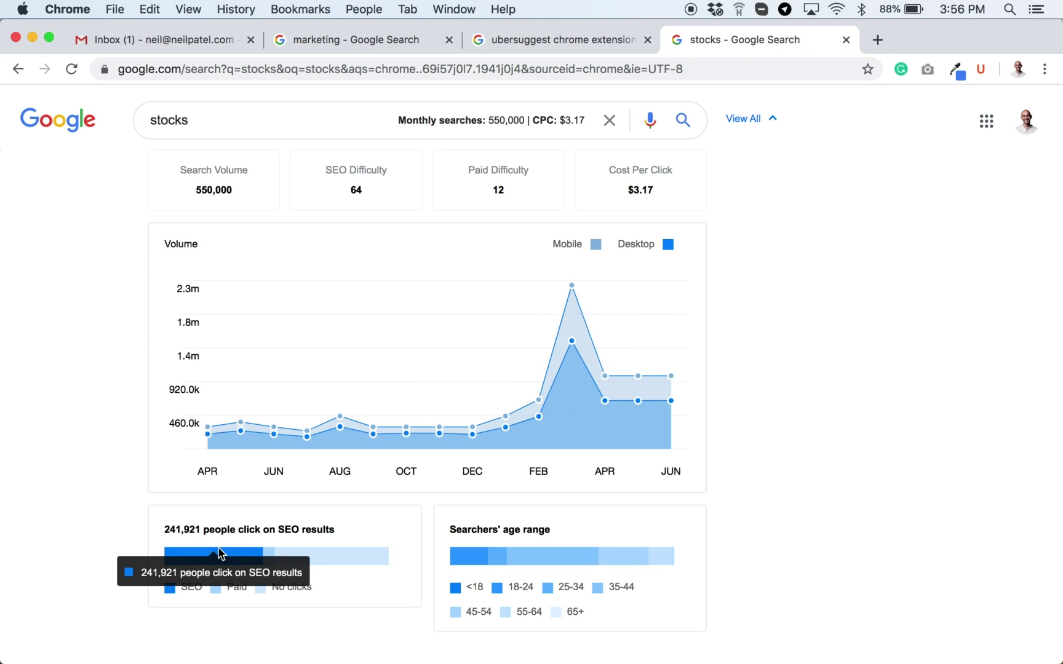
mouse_move(275, 557)
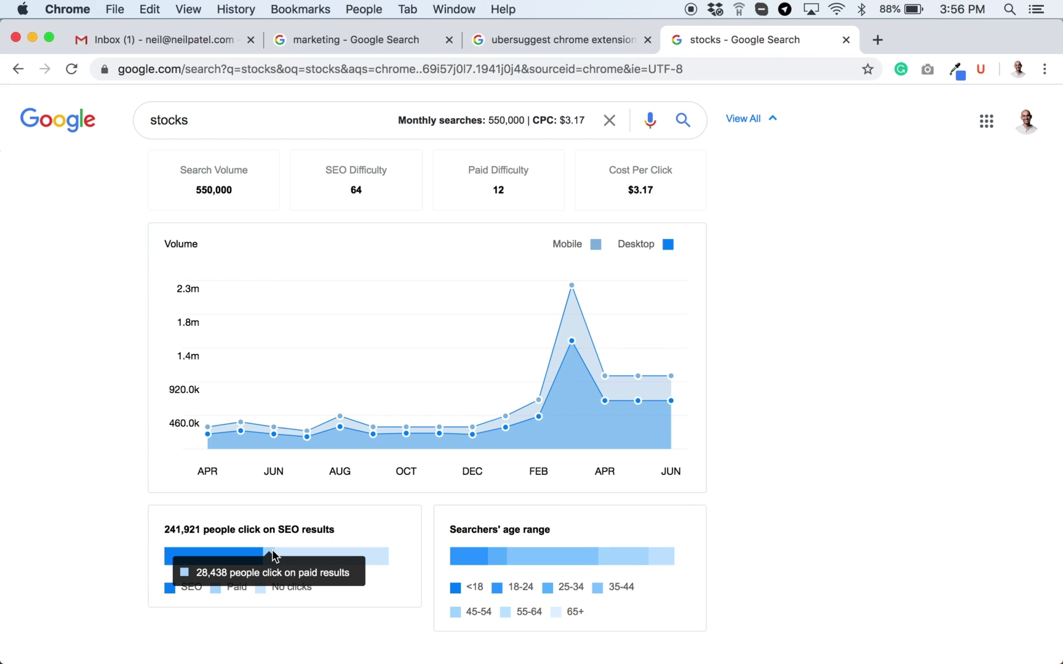
mouse_move(331, 560)
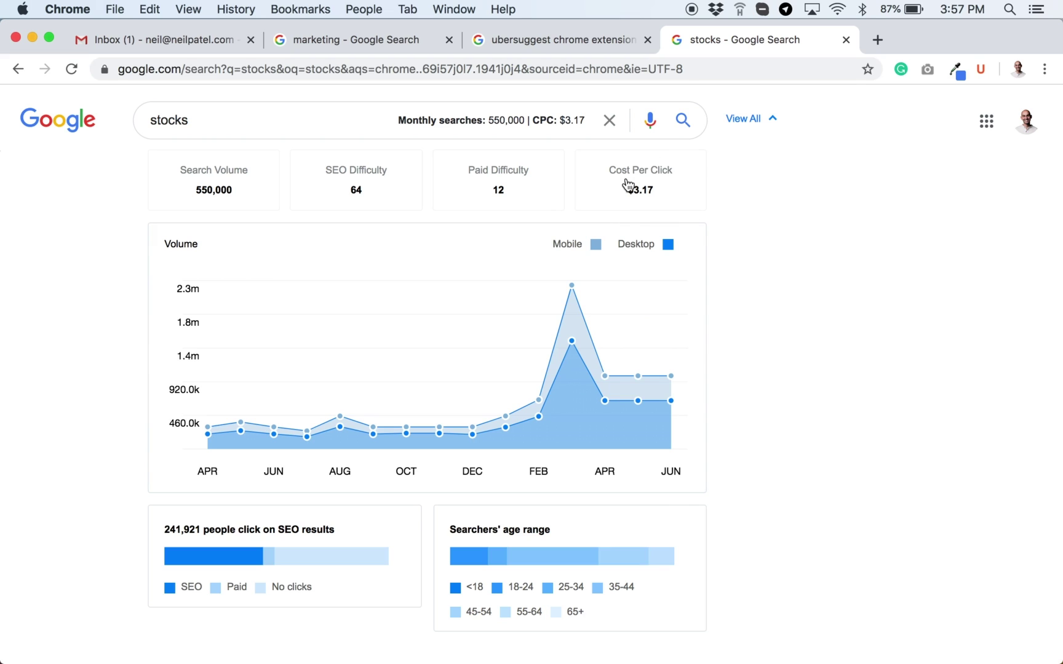
Collapse the stocks metrics and check Ubersuggest's preferred location, leaving it English / United States.
left_click(770, 120)
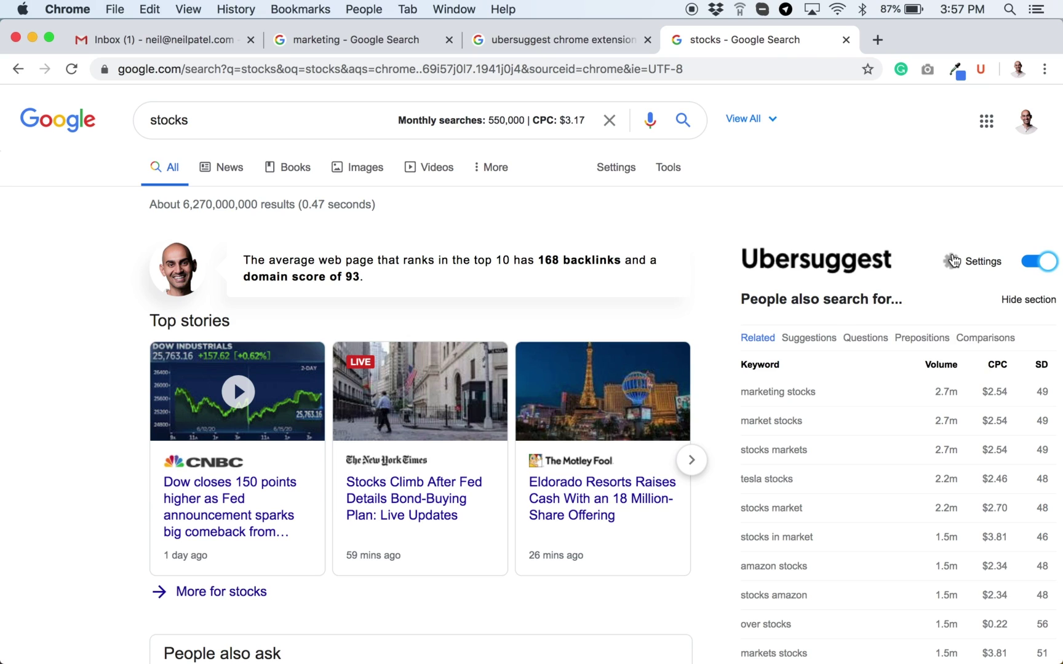
left_click(952, 262)
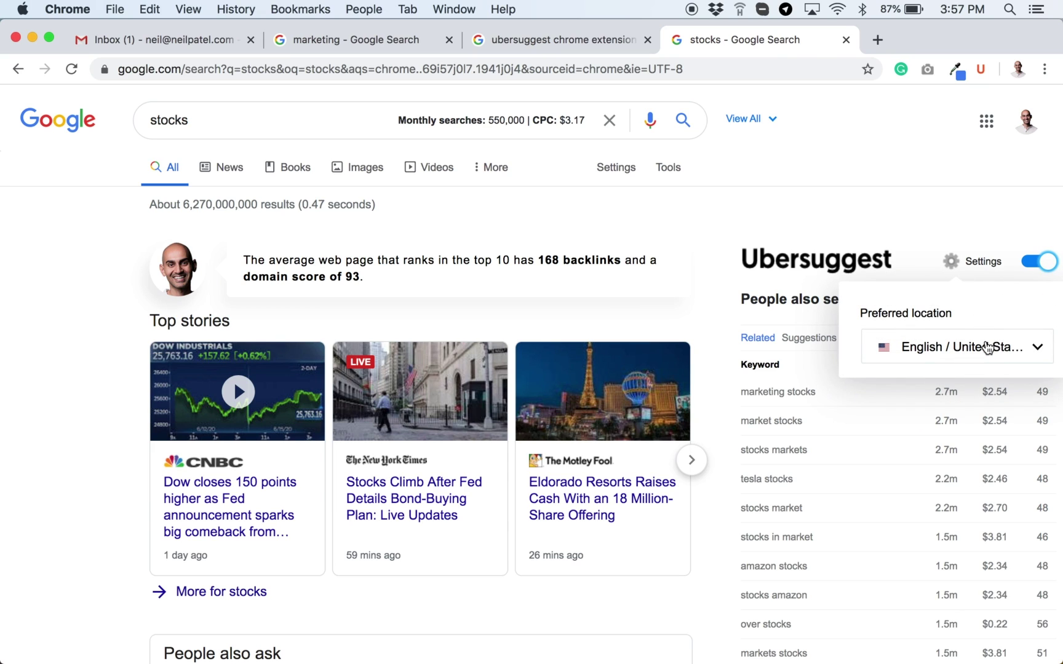
left_click(988, 347)
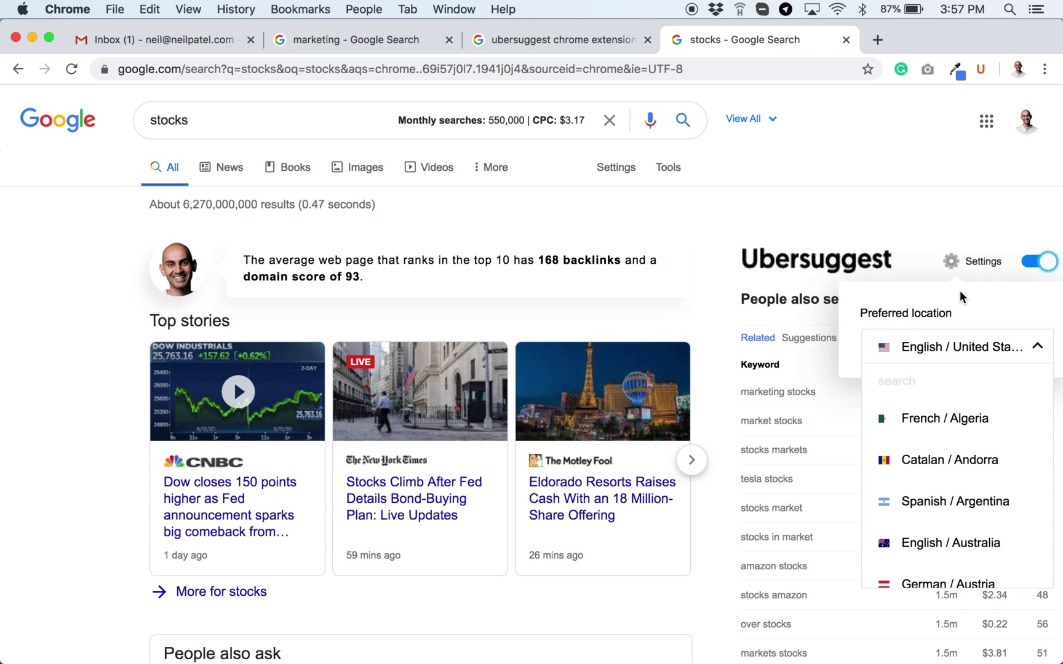
left_click(914, 228)
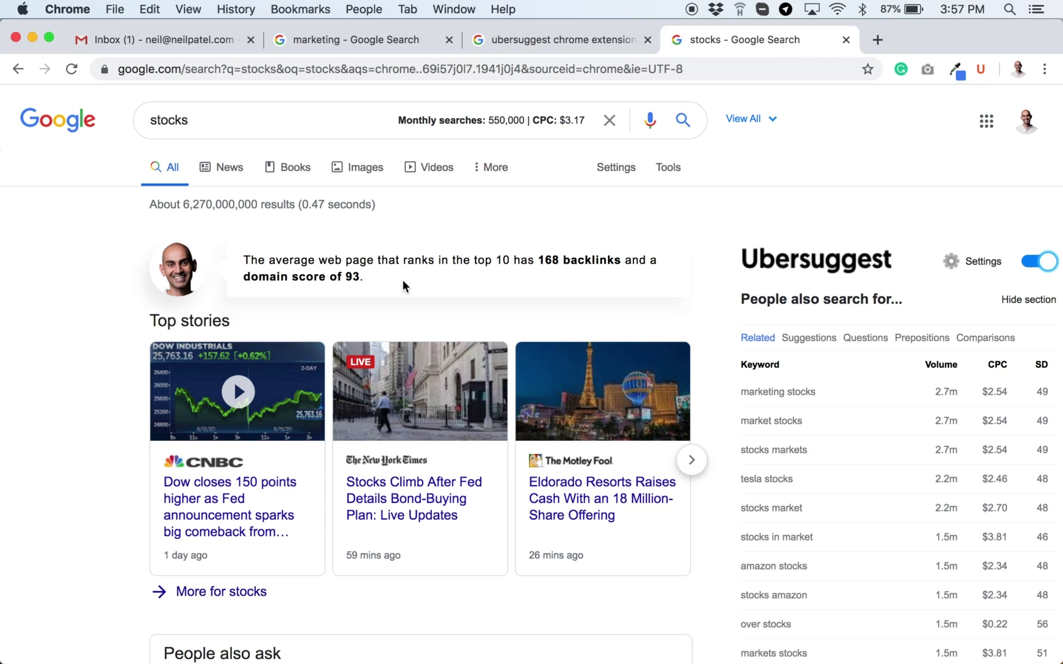
scroll(427, 225, "down", 5)
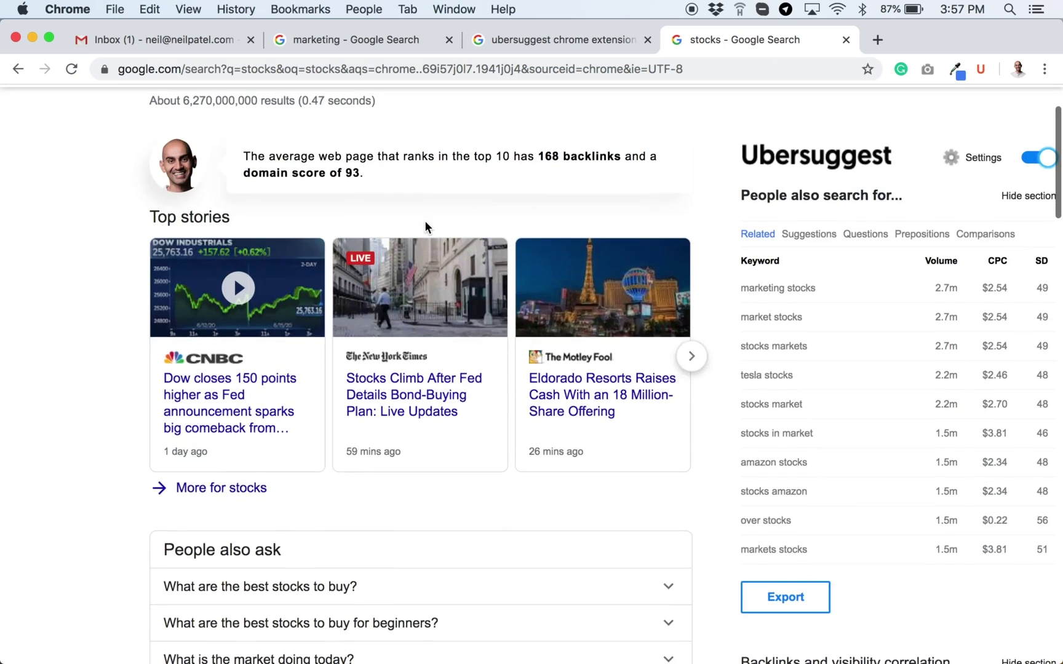
scroll(427, 225, "down", 10)
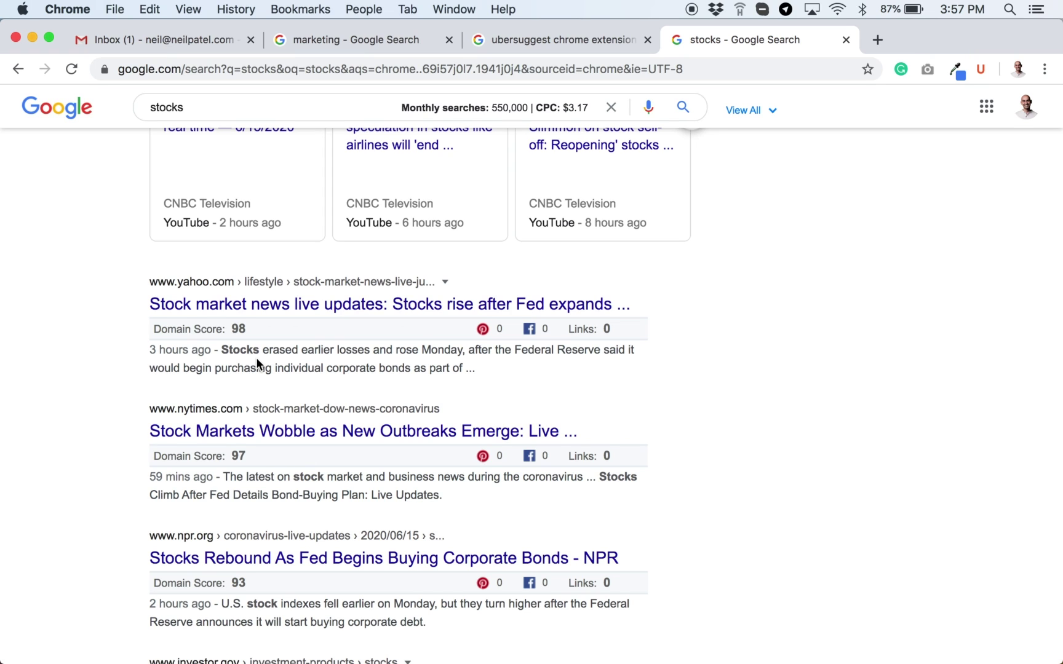
scroll(256, 357, "up", 3)
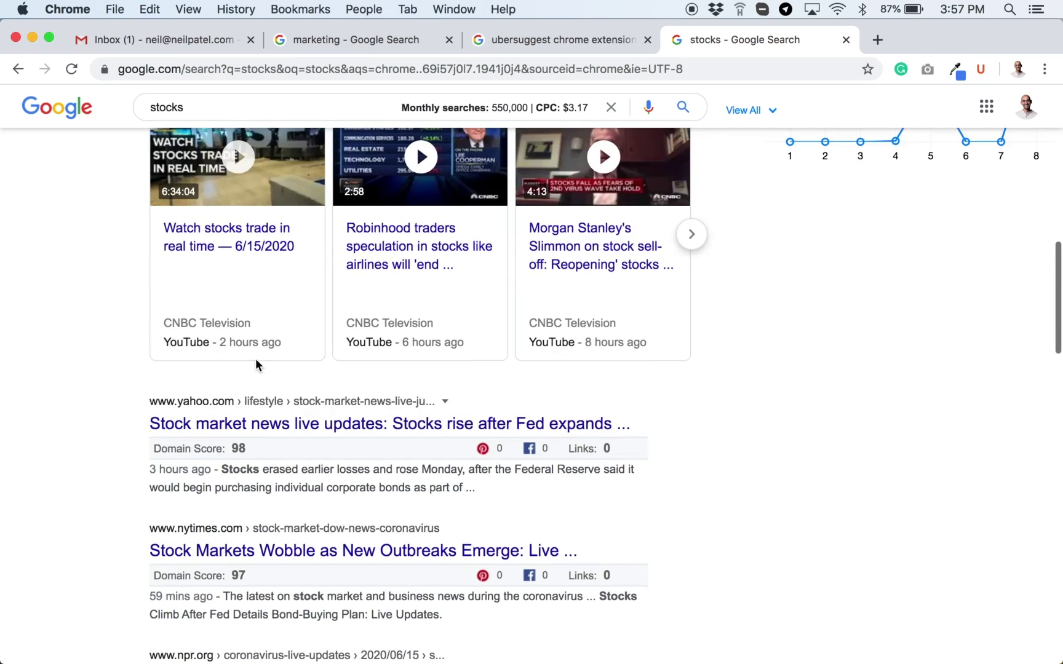
scroll(255, 361, "up", 8)
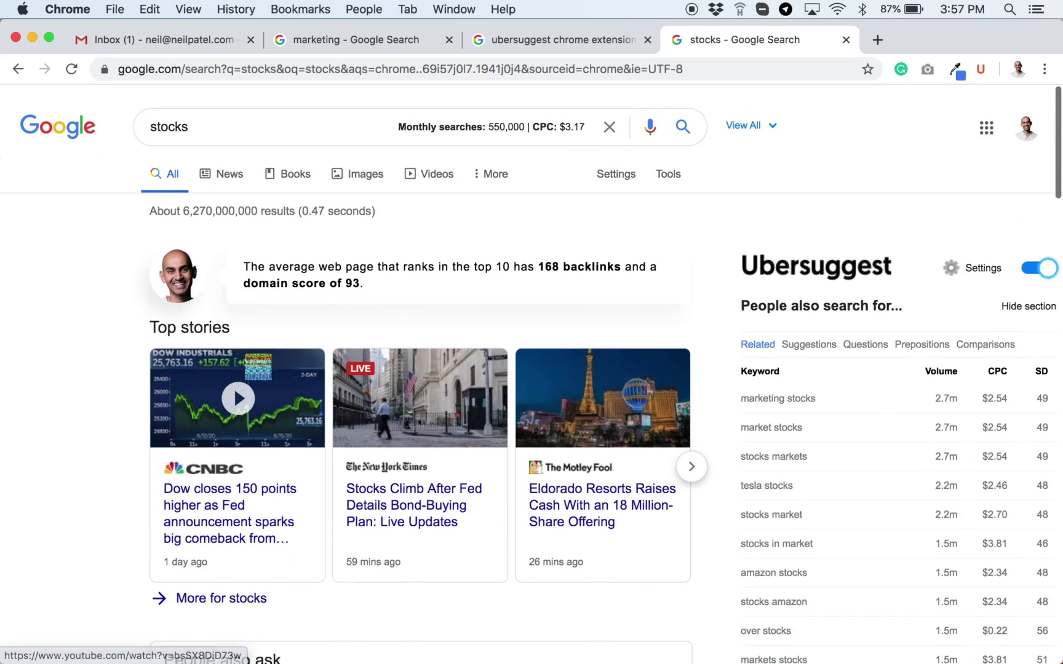
Switch to the marketing search and review its metrics: 110,000 monthly searches, $4.53 CPC.
left_click(331, 40)
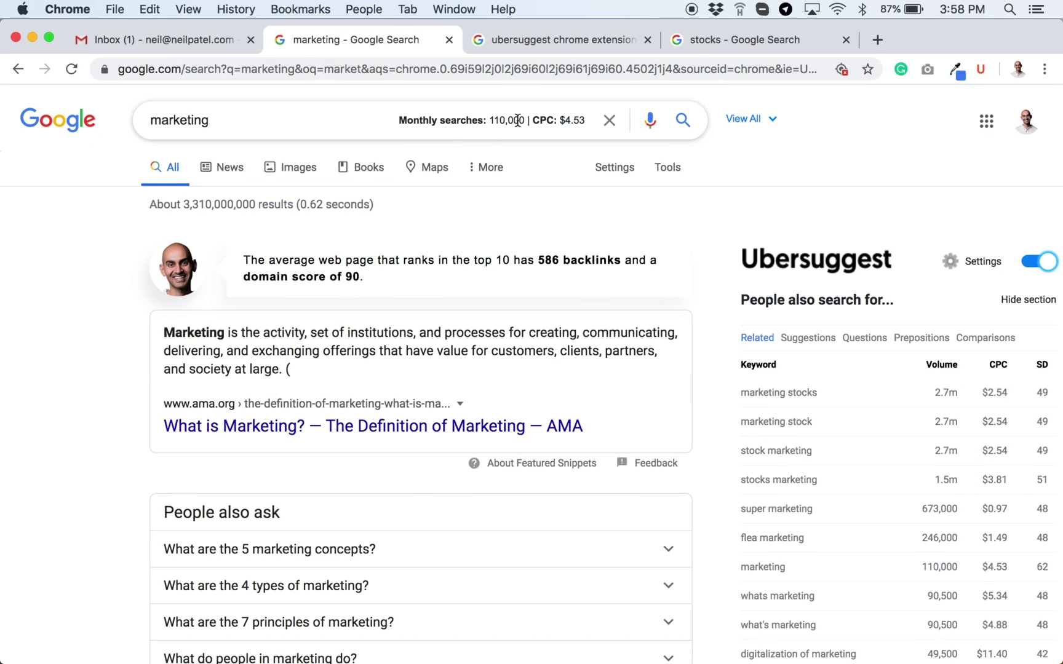
left_click(740, 120)
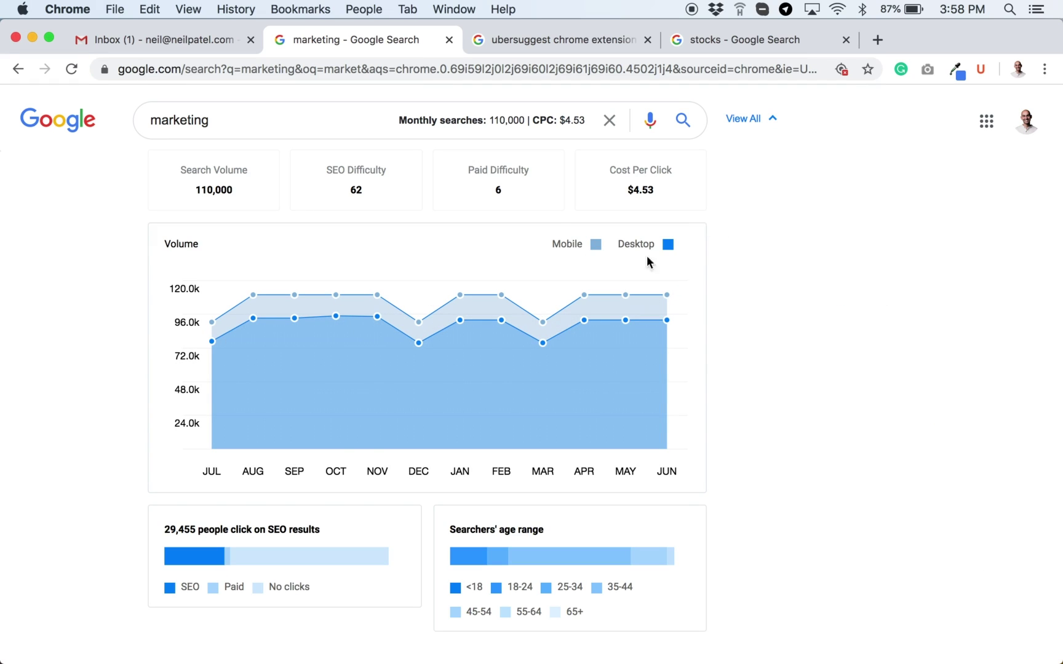
mouse_move(324, 556)
left_click(753, 124)
Scroll through the organic results to see each result's domain score and links.
scroll(657, 330, "down", 1)
scroll(657, 330, "down", 1)
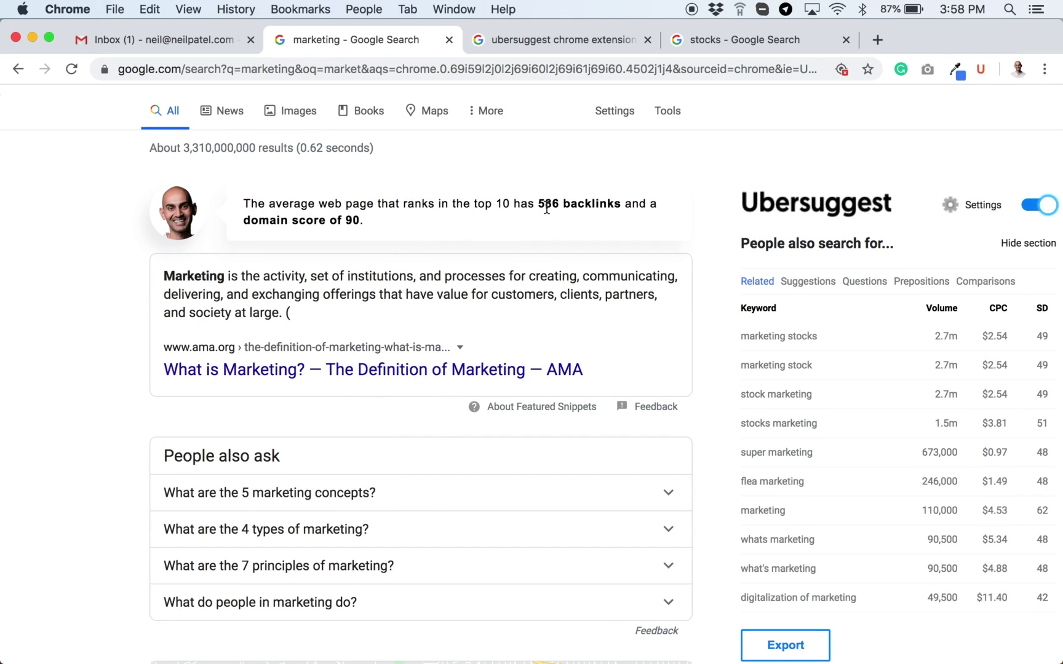
scroll(547, 209, "down", 7)
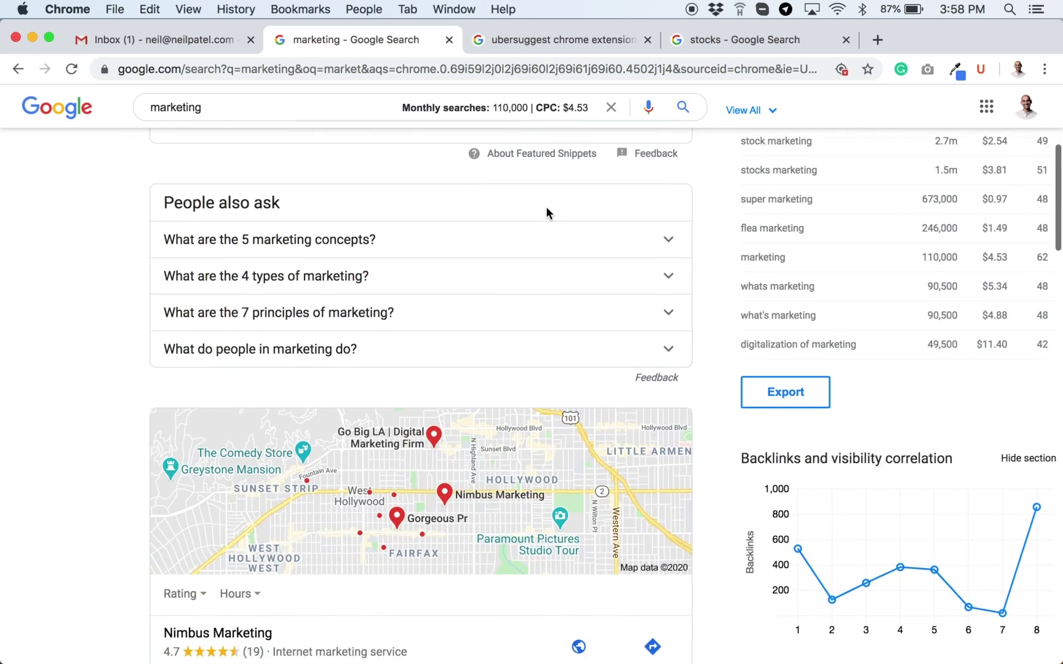
scroll(545, 206, "down", 9)
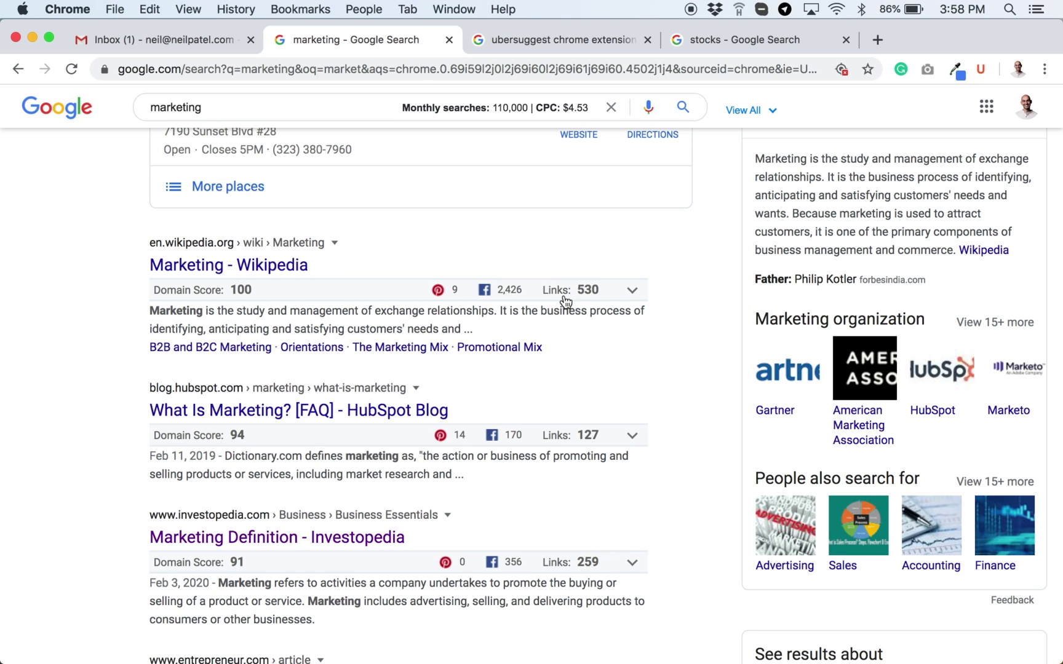
left_click(631, 289)
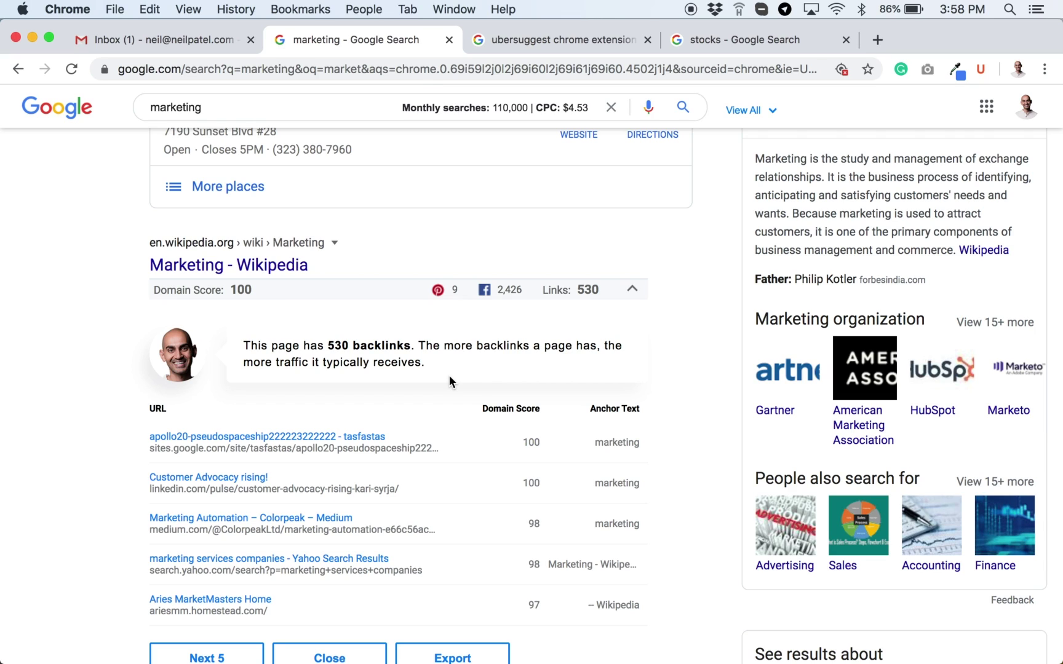
scroll(449, 377, "down", 1)
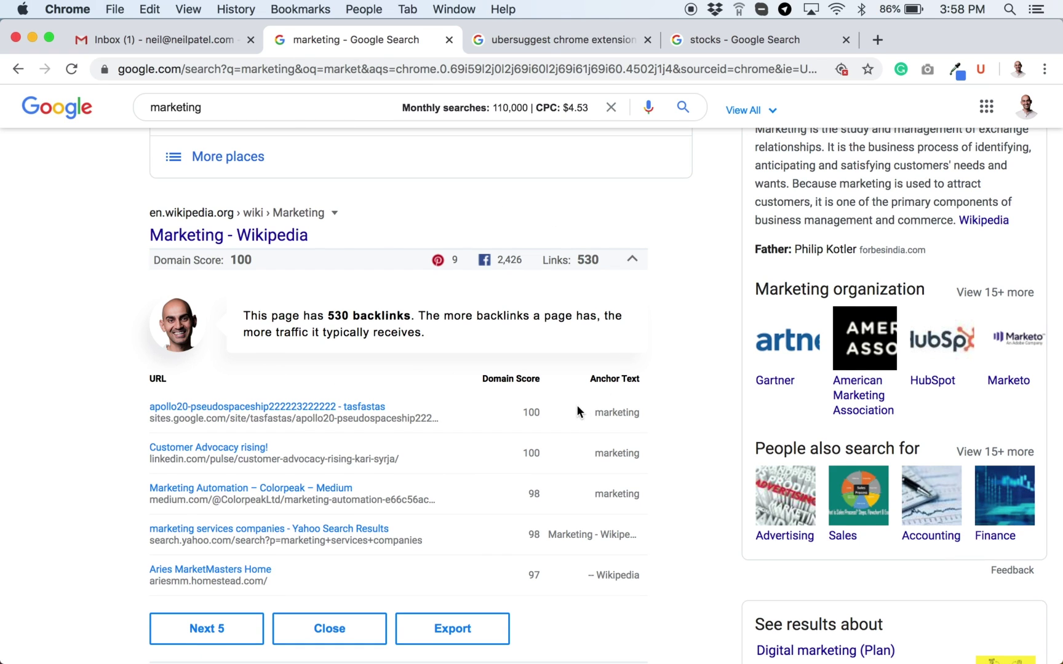
left_click(632, 259)
scroll(634, 261, "down", 2)
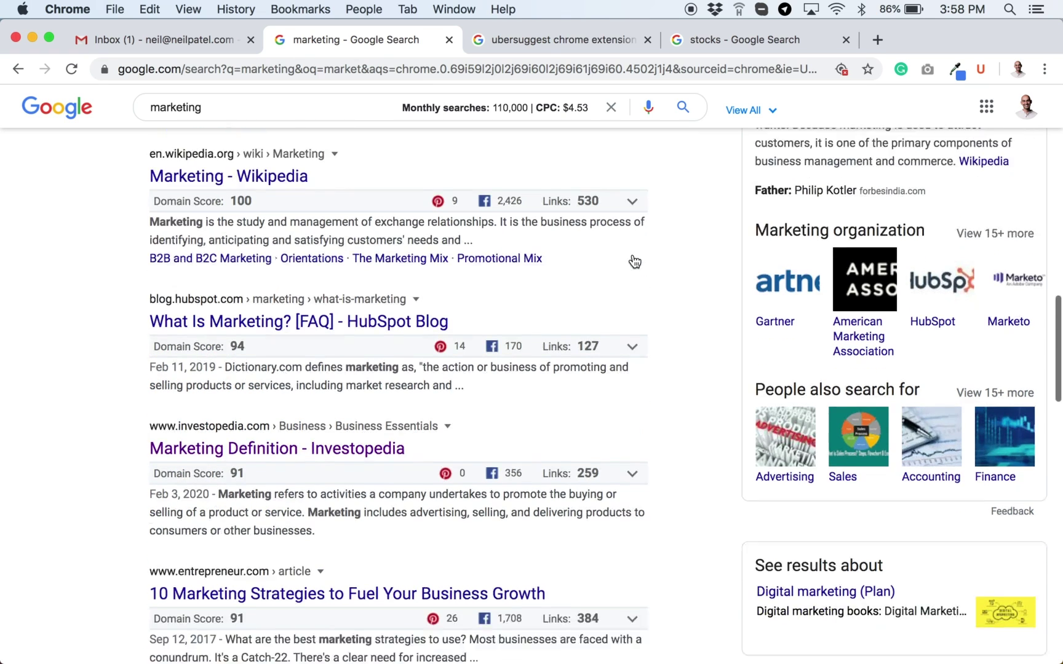
scroll(634, 261, "down", 2)
left_click(631, 298)
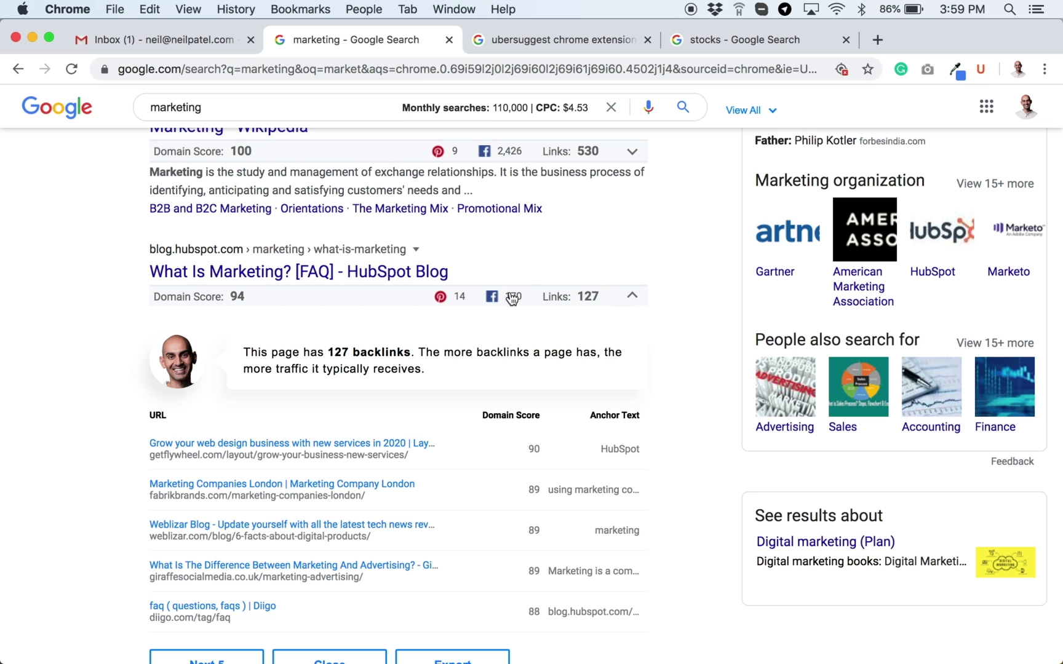
left_click(629, 297)
scroll(628, 297, "down", 20)
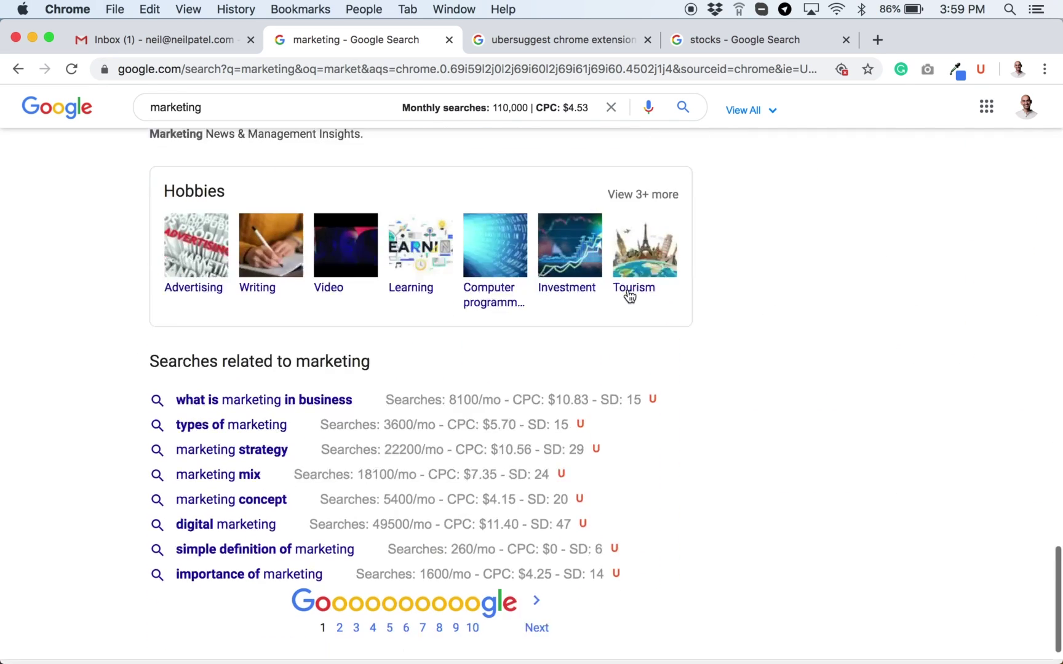
From 'Searches related to marketing', open Ubersuggest stats for 'what is marketing in business'.
scroll(628, 296, "down", 2)
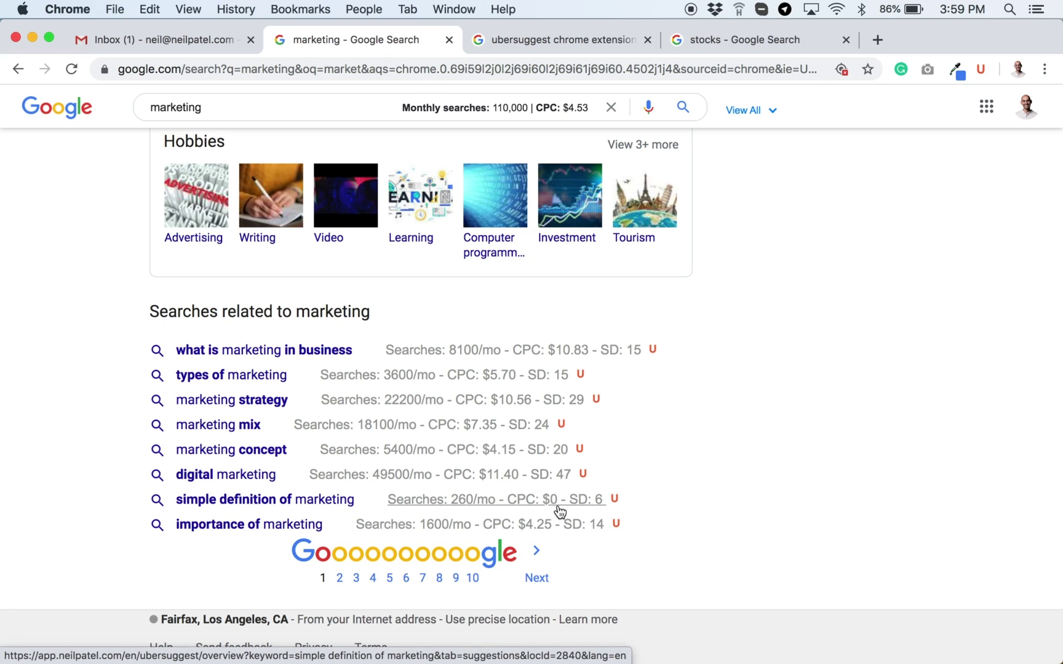
left_click(592, 352)
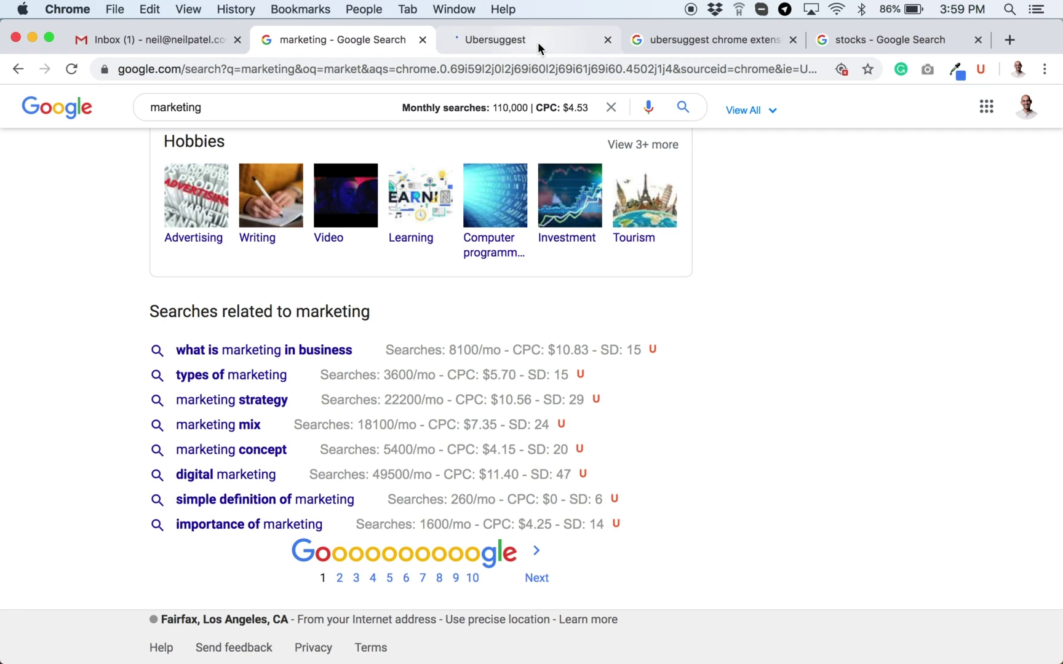
scroll(762, 298, "up", 20)
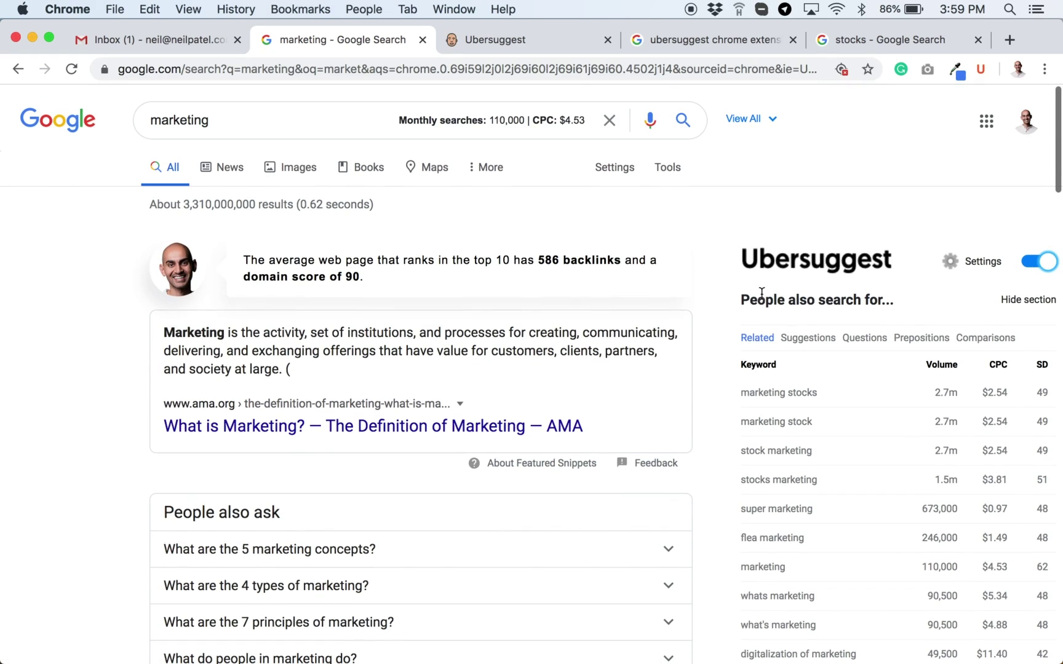
left_click(517, 38)
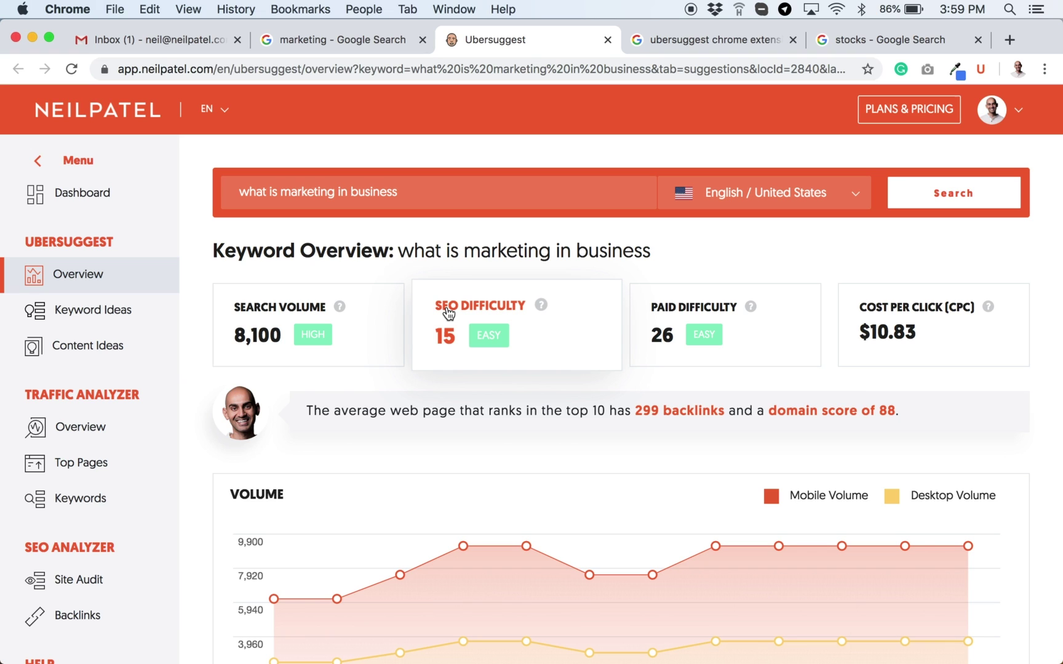
scroll(449, 314, "down", 15)
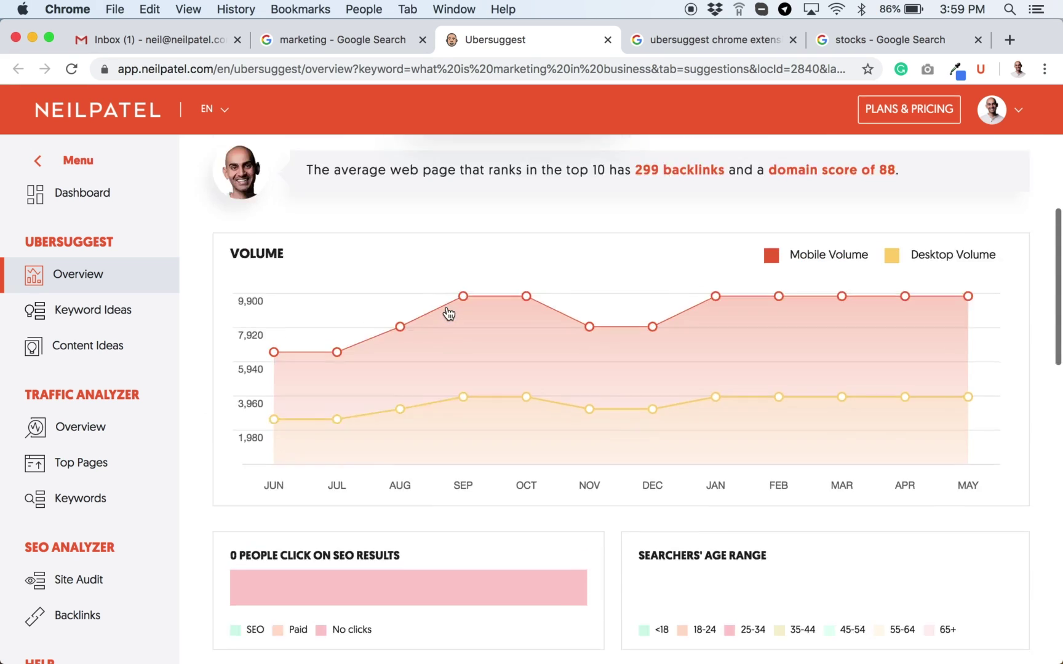
scroll(527, 458, "down", 5)
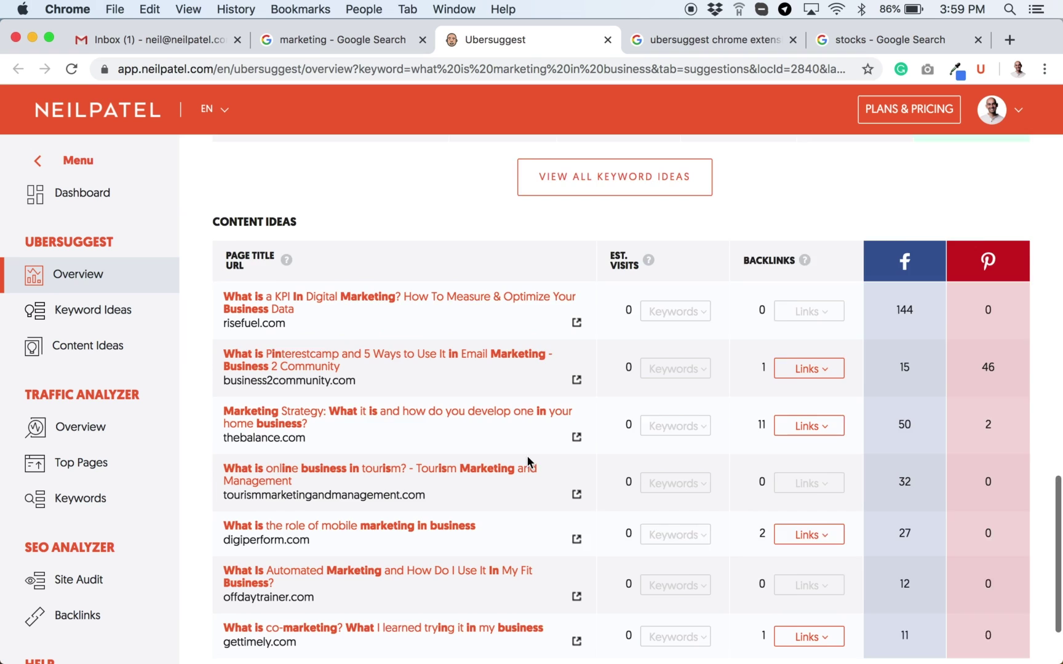
scroll(522, 460, "up", 2)
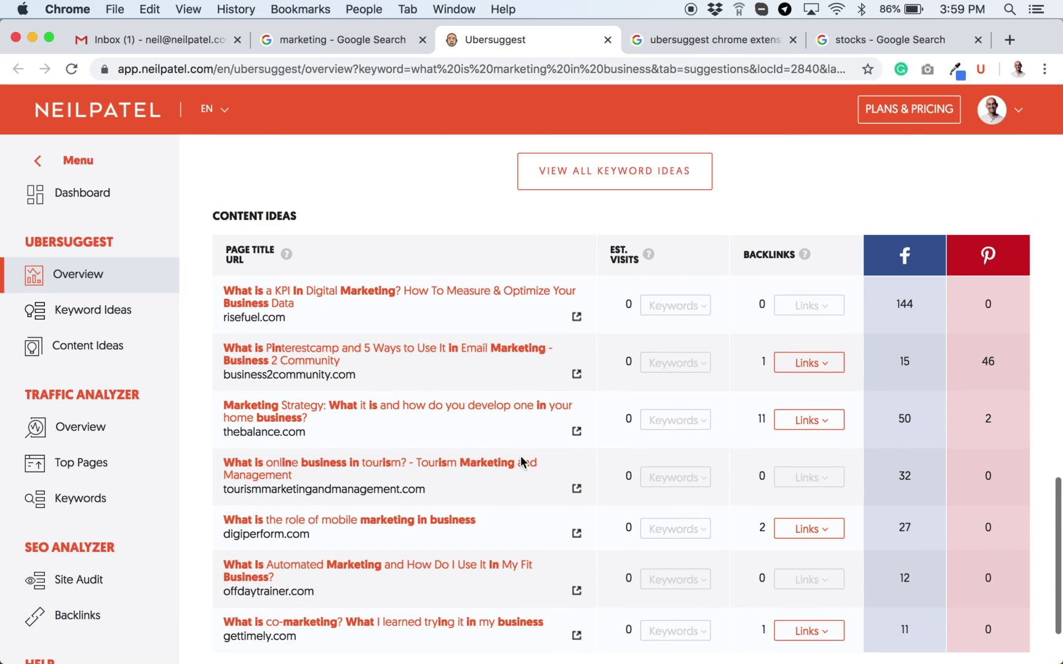
scroll(467, 470, "up", 8)
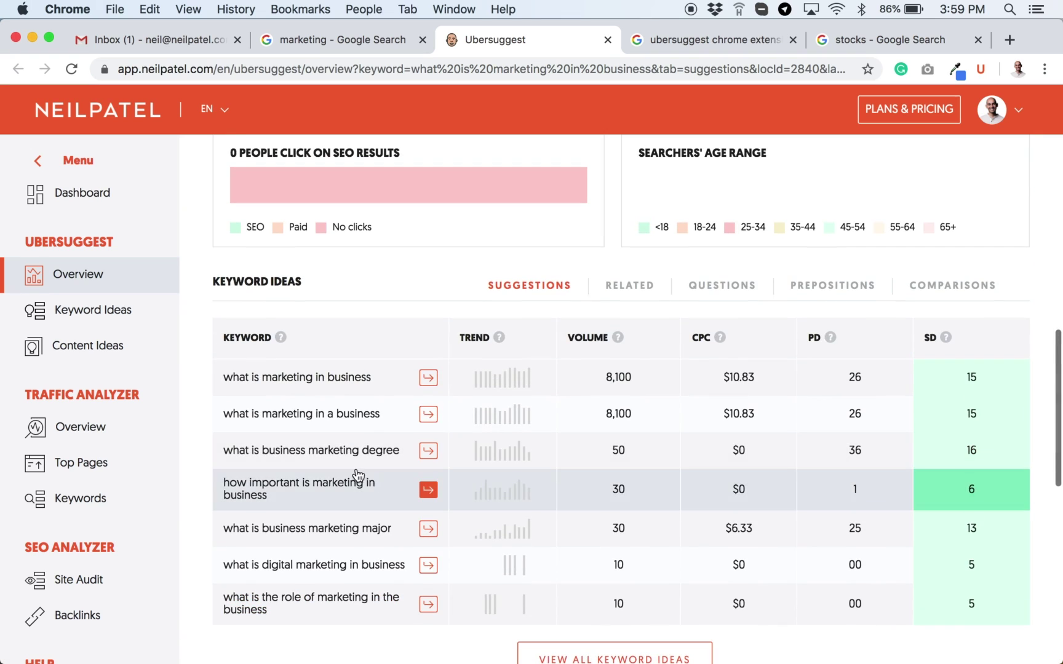
scroll(553, 493, "up", 10)
scroll(555, 496, "up", 1)
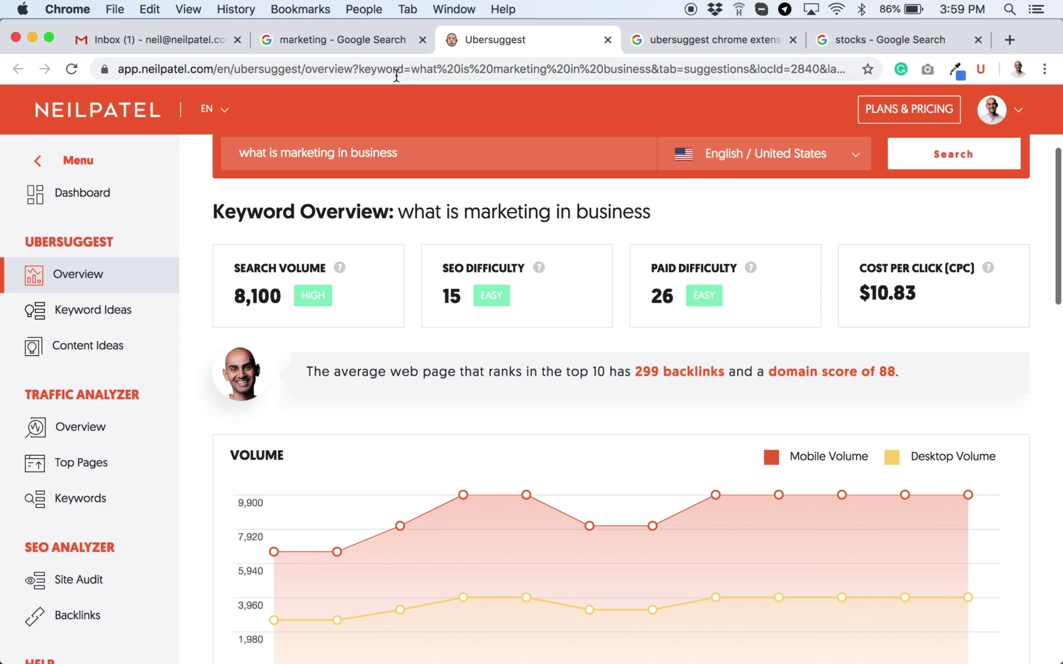
Back on the marketing Google results, open the sidebar's Questions list in Ubersuggest.
left_click(379, 39)
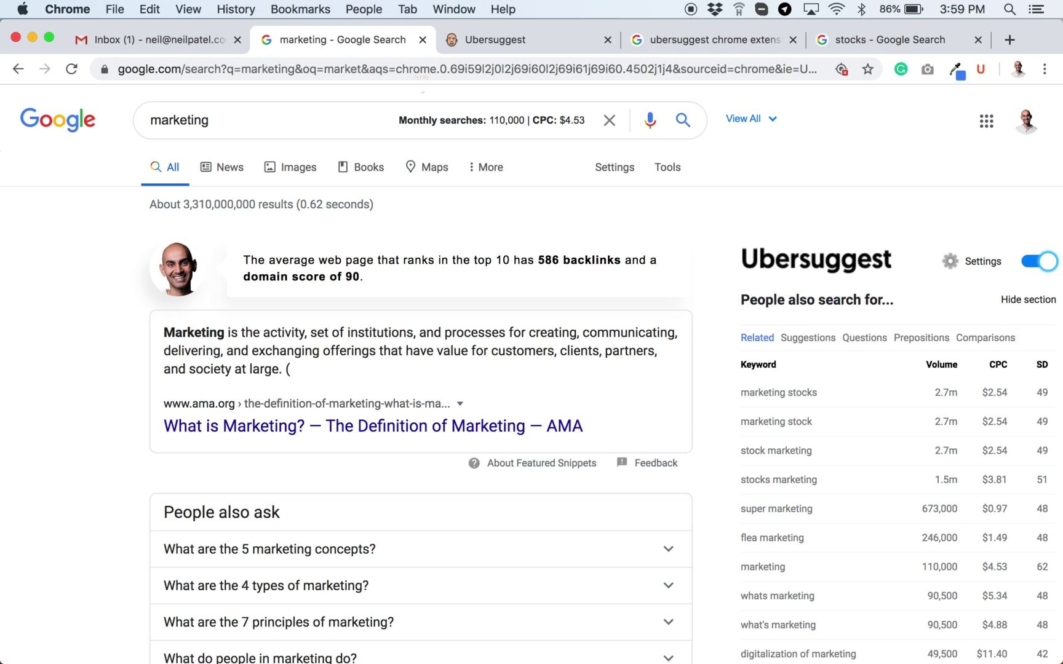
scroll(919, 219, "down", 4)
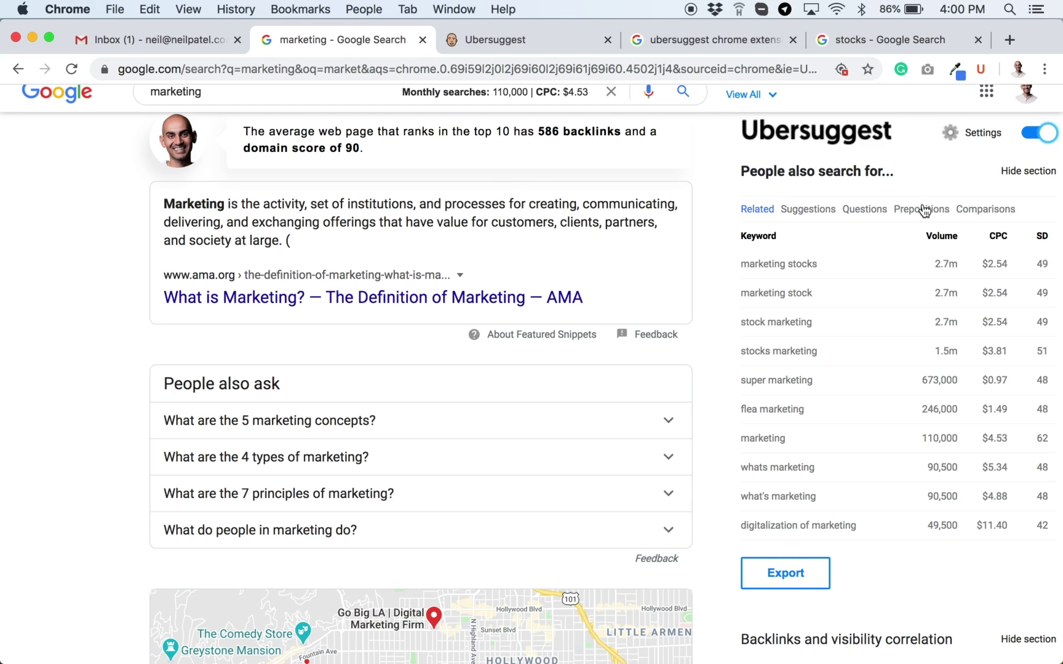
left_click(819, 337)
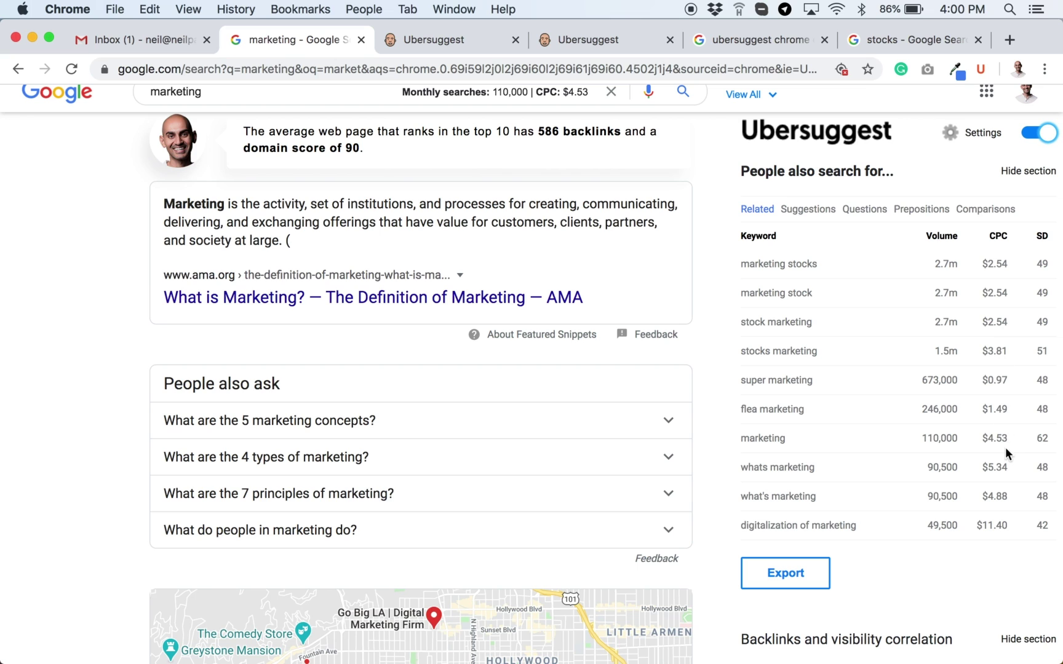
scroll(892, 384, "down", 5)
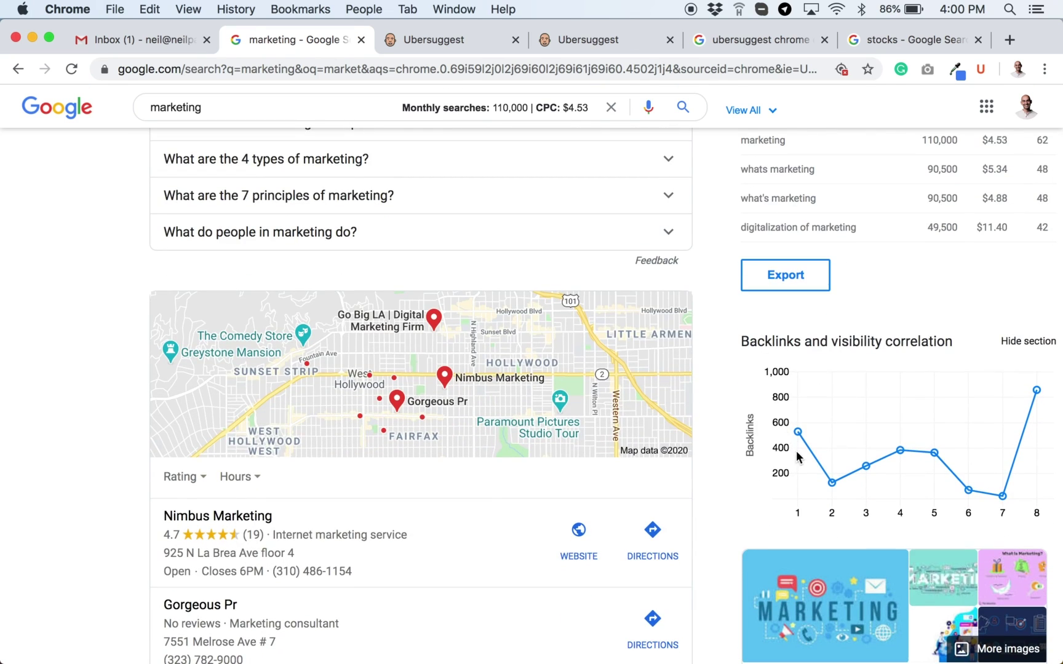
mouse_move(810, 457)
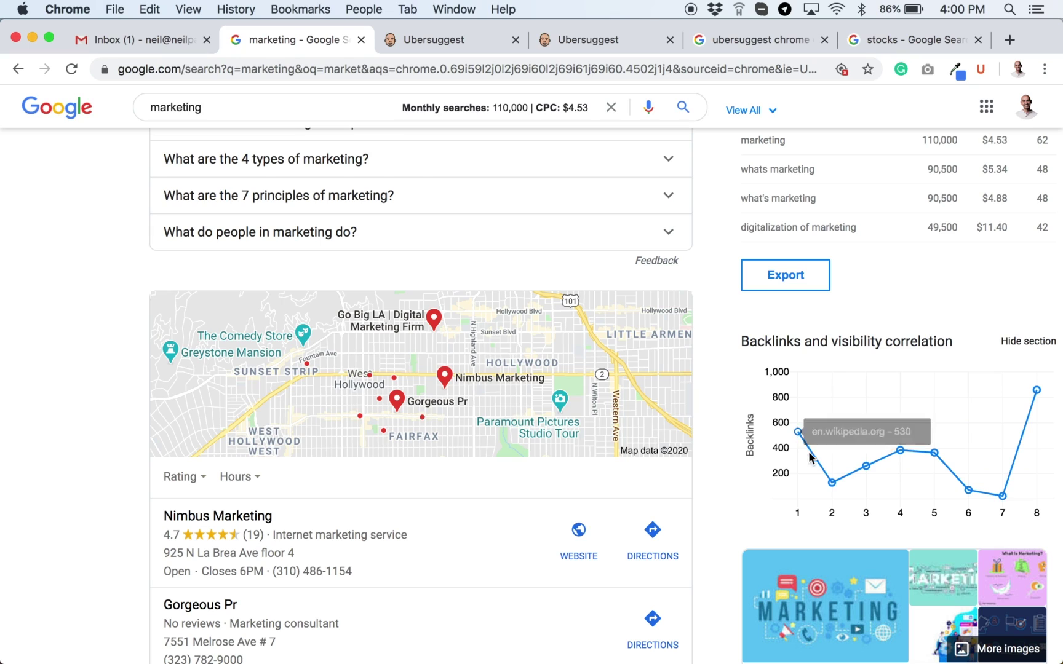
mouse_move(831, 486)
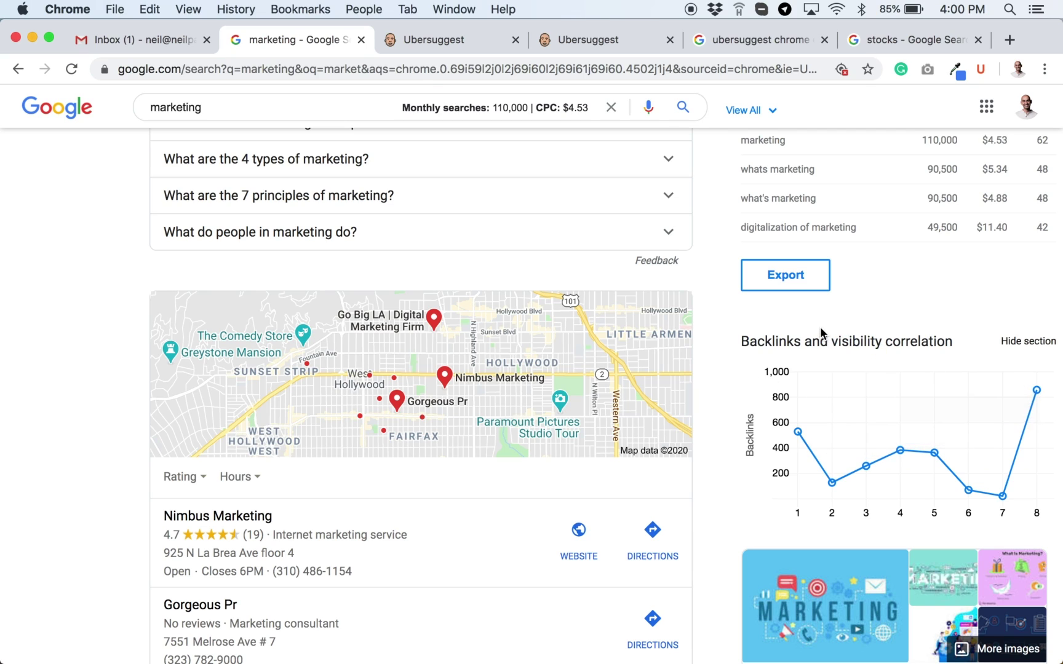
scroll(895, 453, "down", 2)
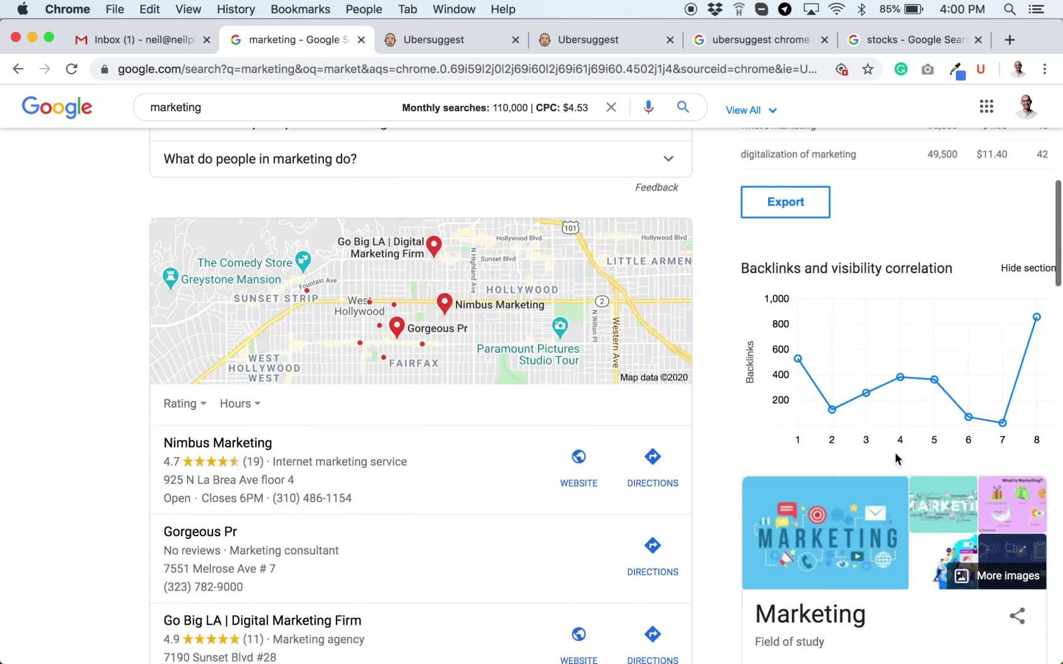
scroll(896, 455, "up", 3)
scroll(895, 455, "up", 5)
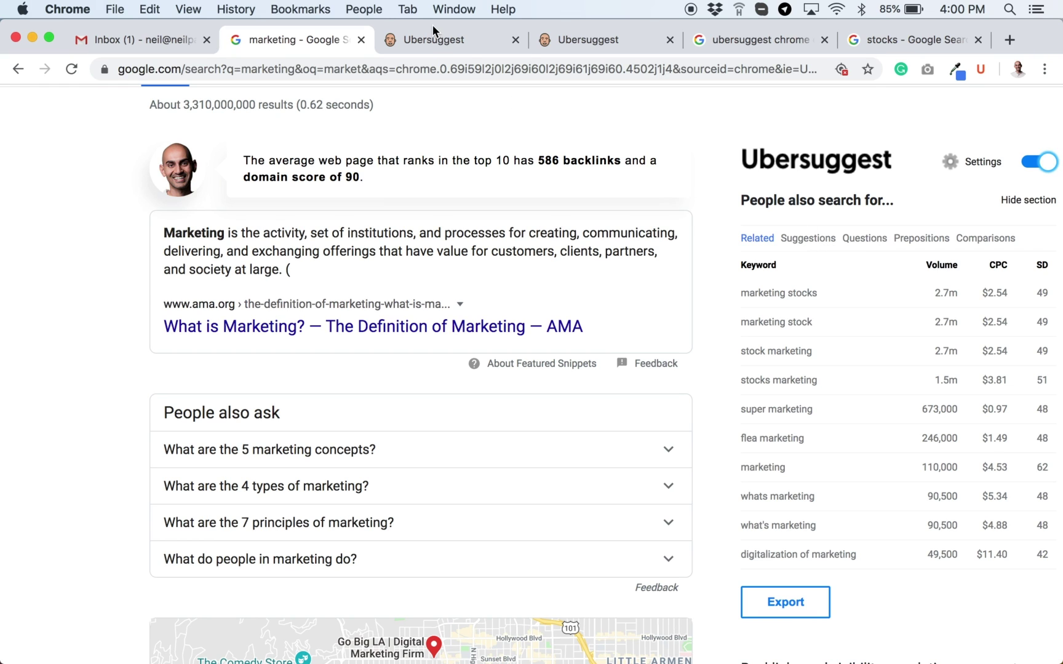
Switch to the Ubersuggest tab listing 125 question ideas, led by 'what marketing is' (18,100 searches).
left_click(463, 43)
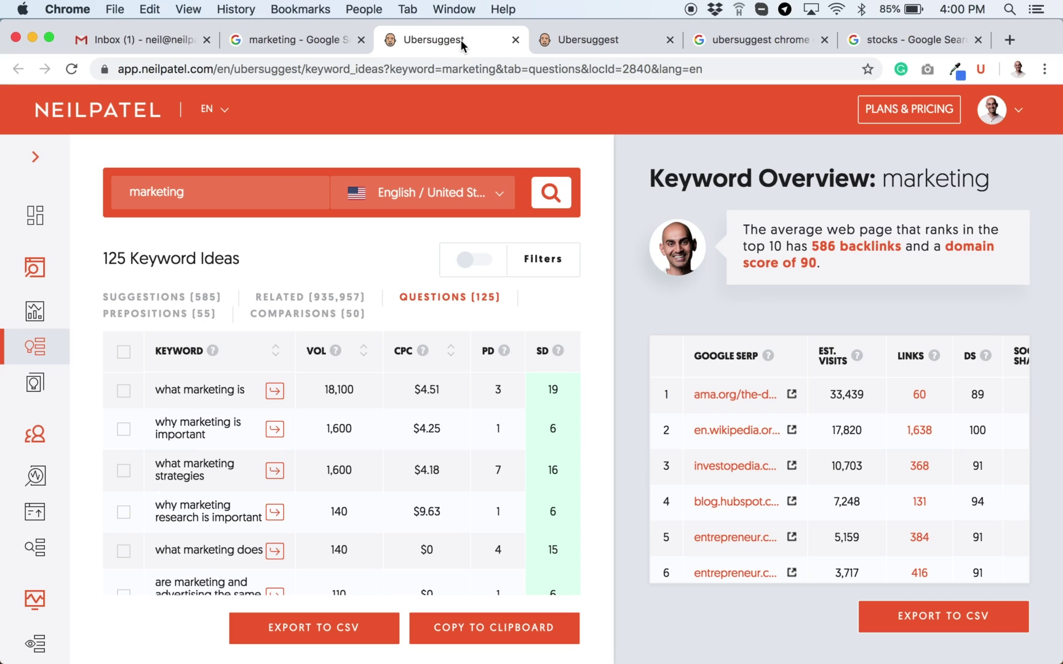